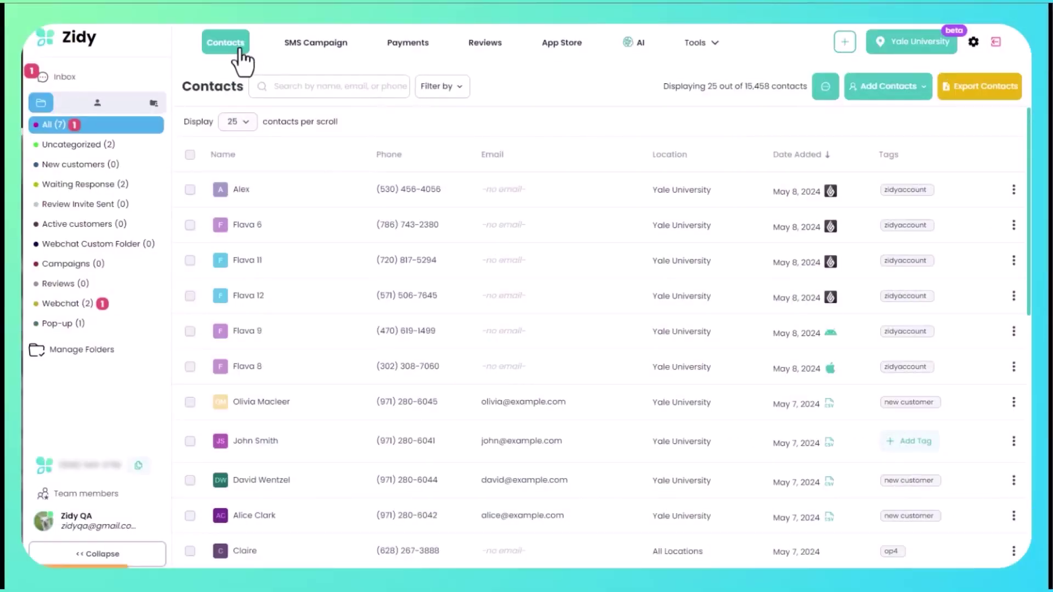
- Switch from the contacts list to the Inbox conversation list
click(66, 78)
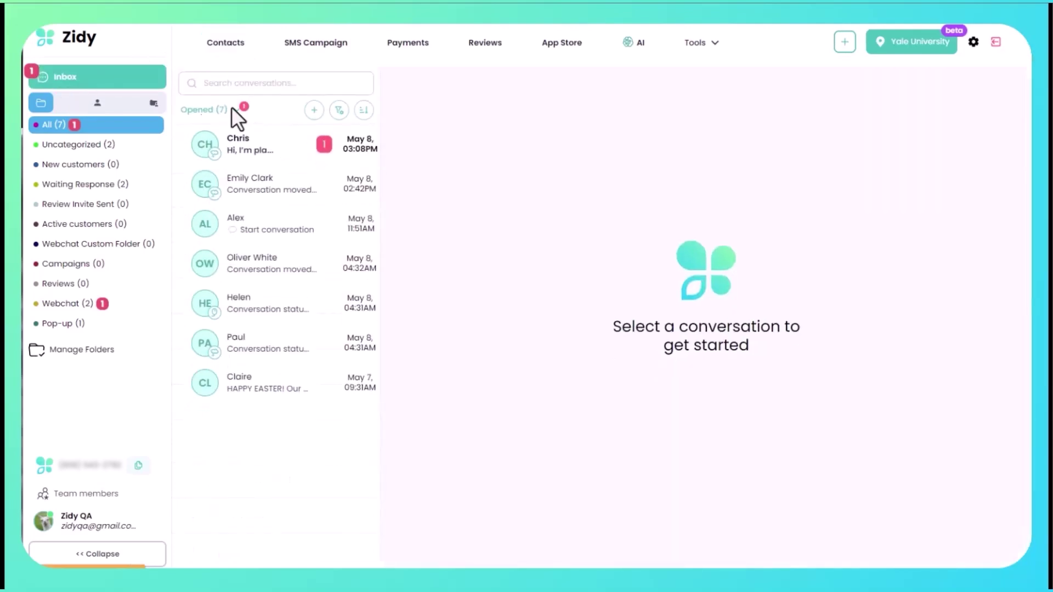
- Open the customer's conversation, send a reply asking for address and dates, then confirm the appointment
click(255, 155)
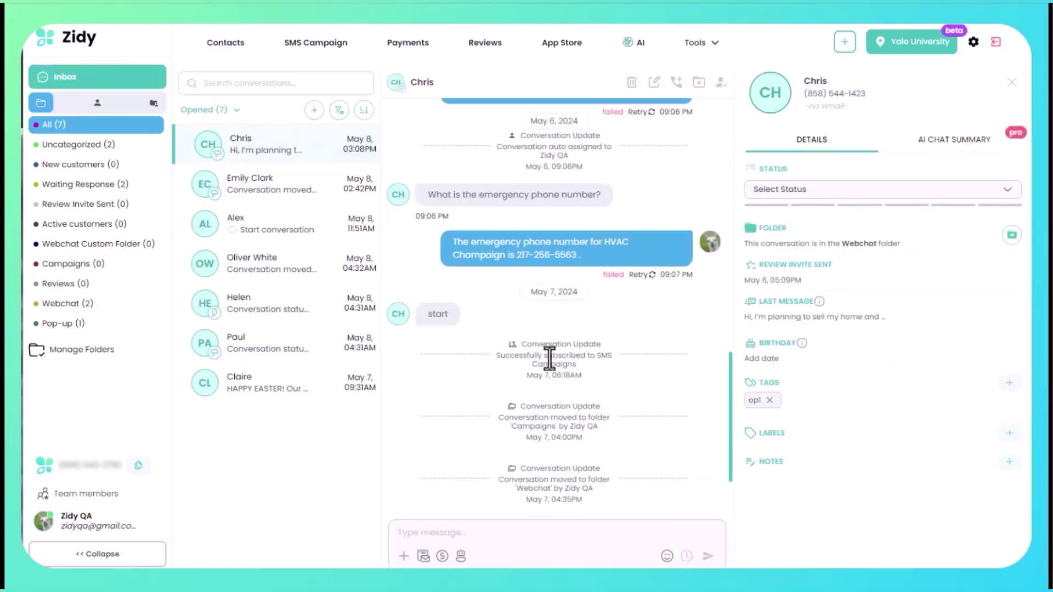
click(614, 541)
text(Absolutely, we can help with that! To schedule your inspection, I just need a few details. Could you please provide the address of the property and a couple of dates and times that work best for you?)
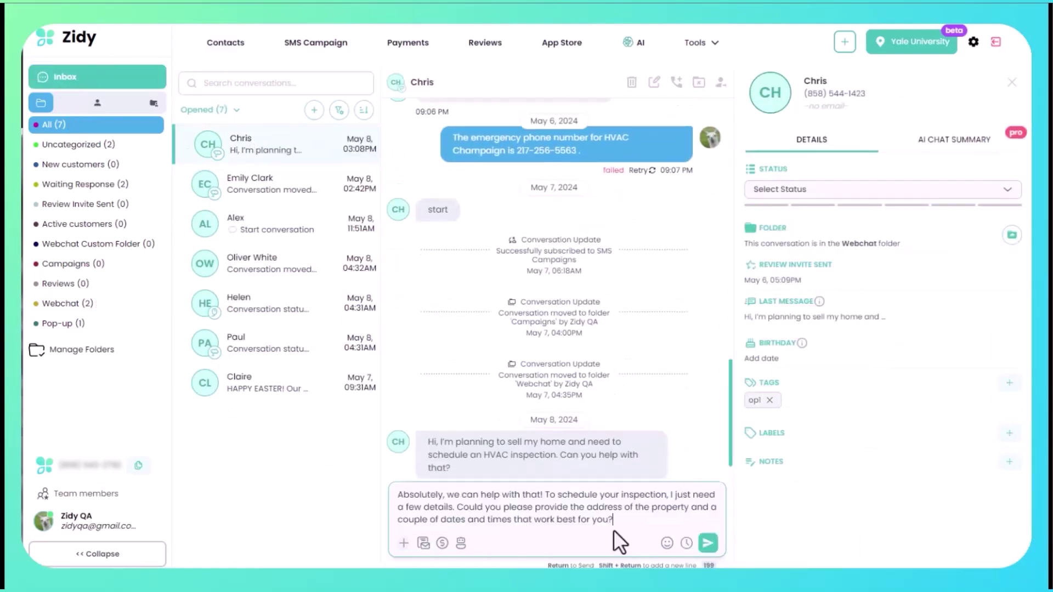
click(708, 544)
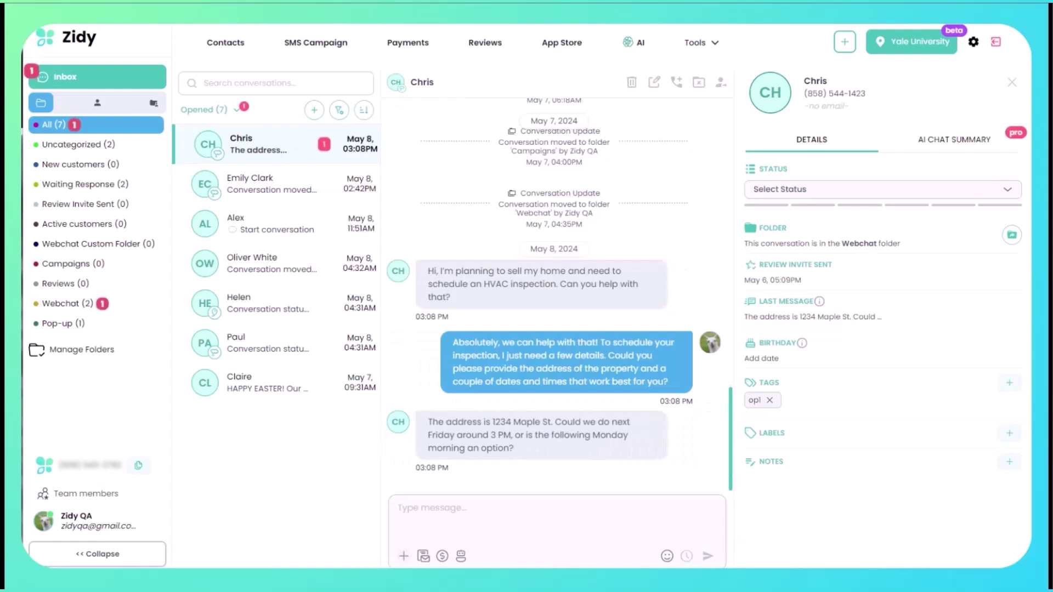
click(458, 518)
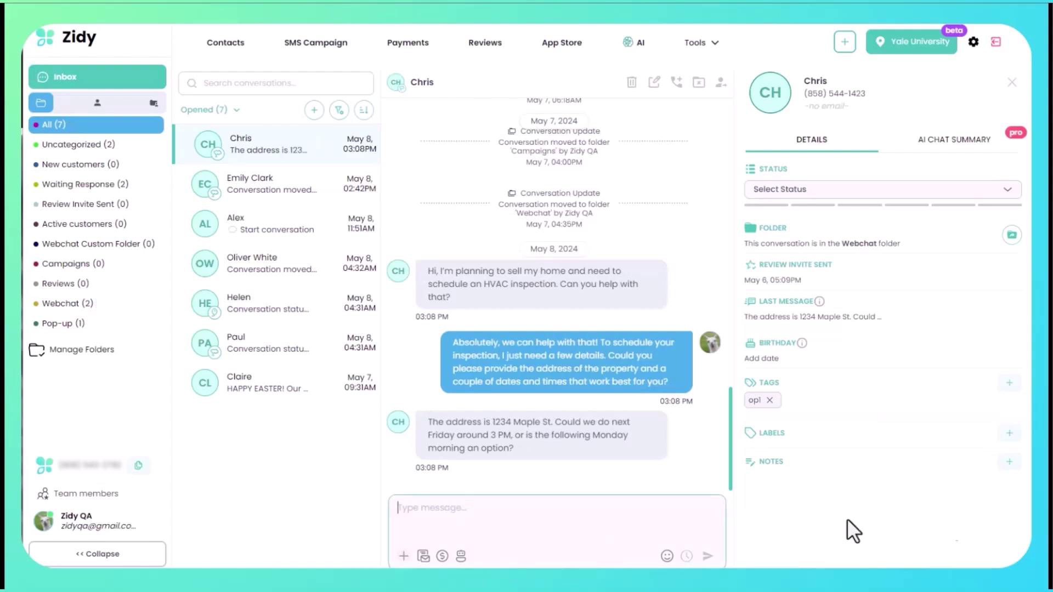
text(Next Friday at 3 PM works perfectly. I'll schedule your HVAC inspection for then. Could you also let us know if you have any specific concerns about the system, or is it just a general inspection?)
click(708, 544)
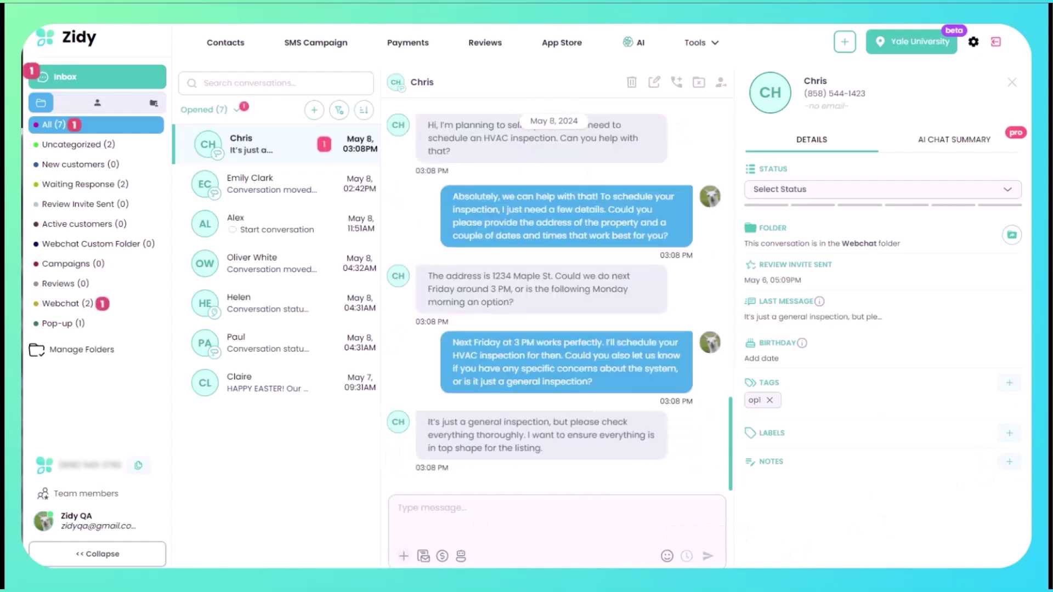
- Send the comprehensive inspection confirmation and the closing thank-you, then paste the inspection reminder draft
click(569, 536)
text(Understood, we'll conduct a comprehensive inspection. I've confirmed your appointment for next Friday at 3 PM at 1234 Maple St. Our technician will arrive within a time window of 2:45 PM to 3:15 PM. We'll send a reminder the day before. Is there anything else you'd like us to know?)
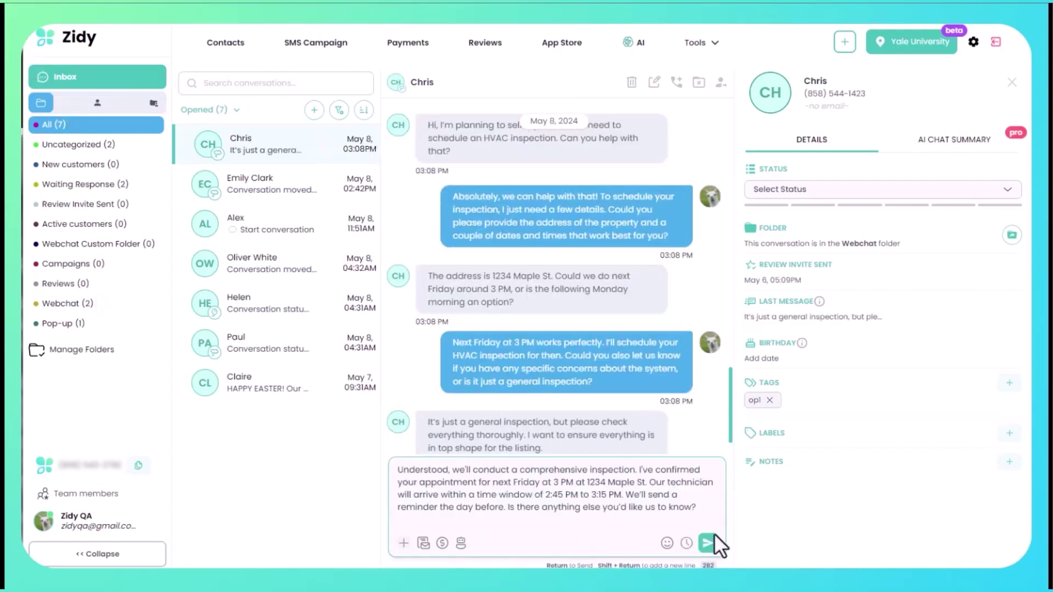
click(708, 556)
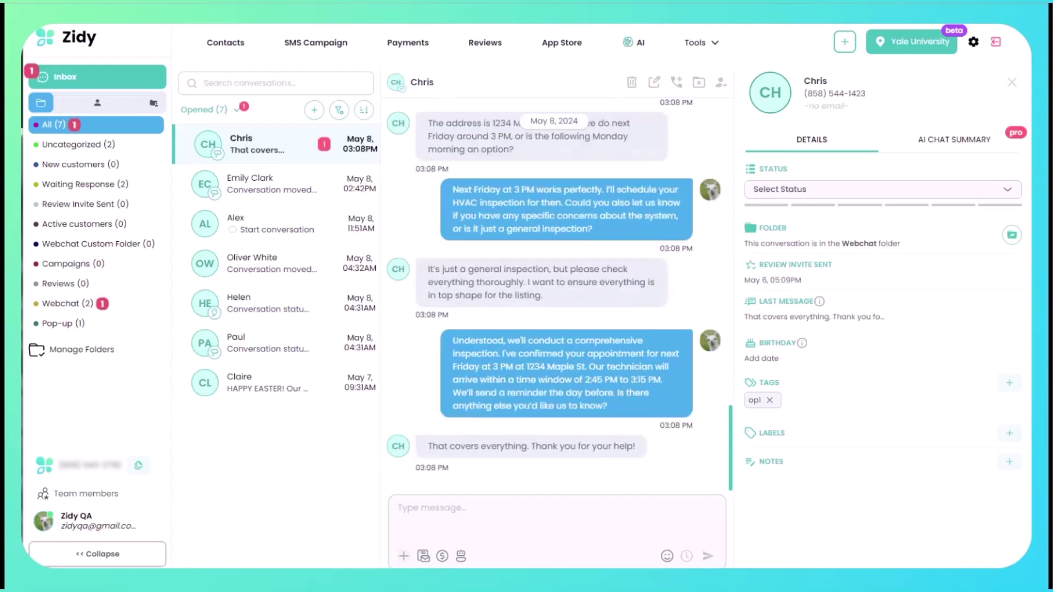
click(521, 507)
text(You're welcome! We look forward to assisting you and will see you next Friday. If you have any questions before then, feel free to reach out. Have a great day!)
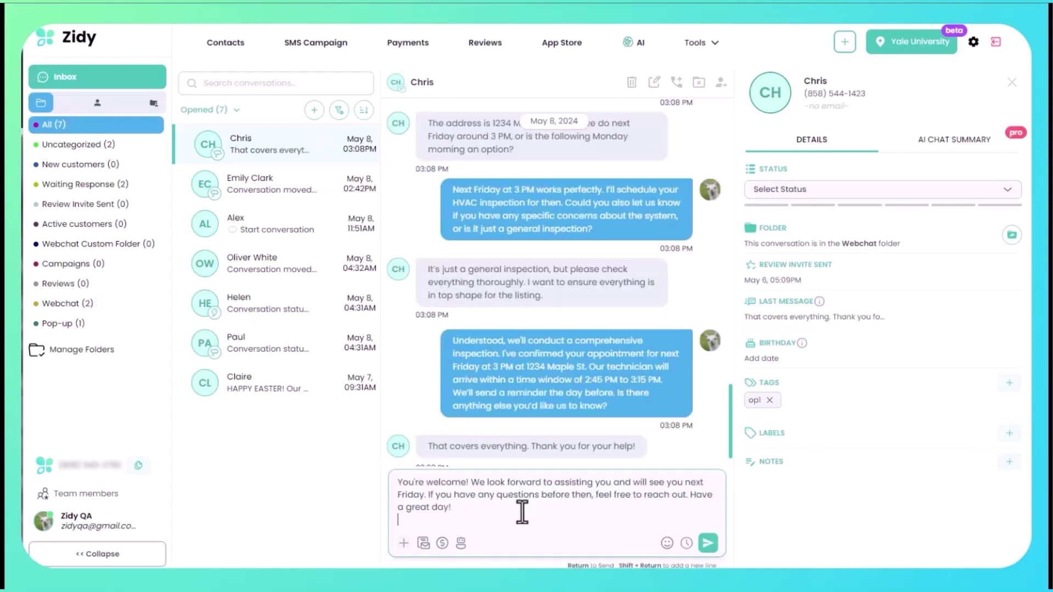
key(Return)
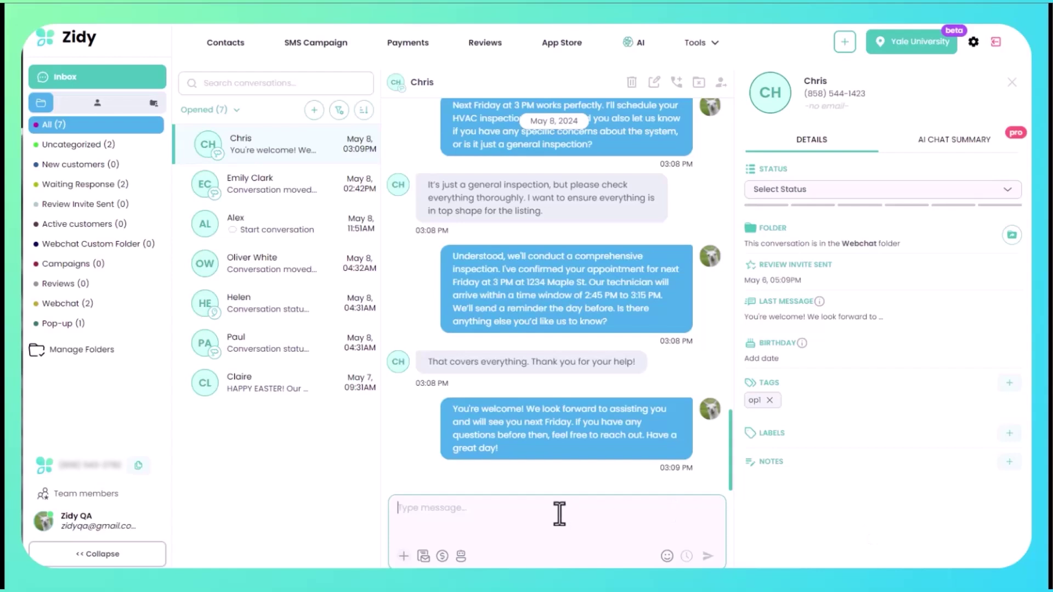
text(Just a reminder that we will be at 1234 maple St  for a comprehensive inspection tomorrow. We will be arriving  sometime between 2:45 and 3:15!)
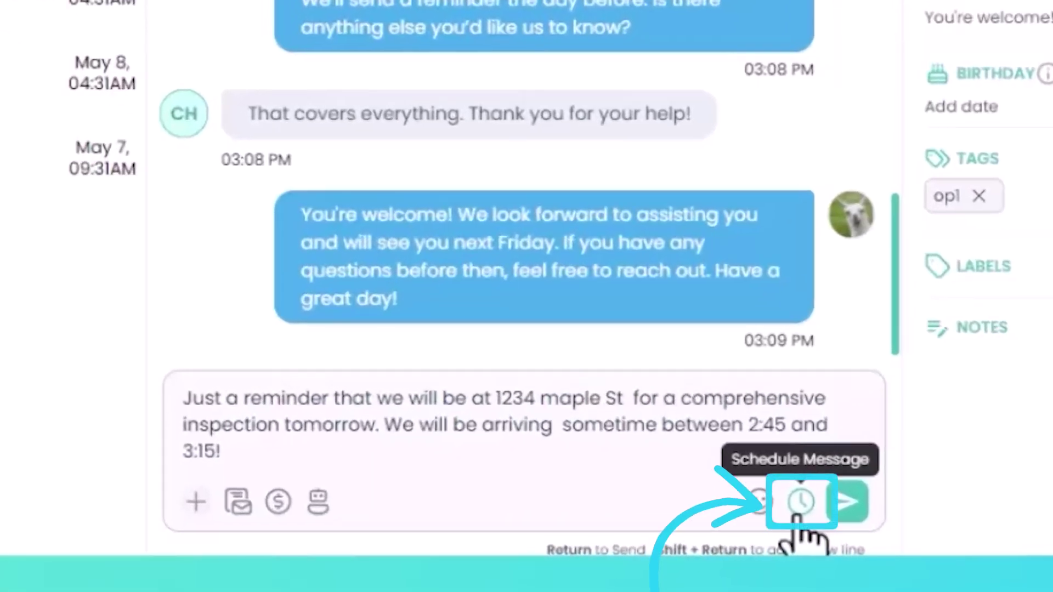
- Schedule the inspection reminder for a custom send time of May 9 at 3:30 PM
click(799, 513)
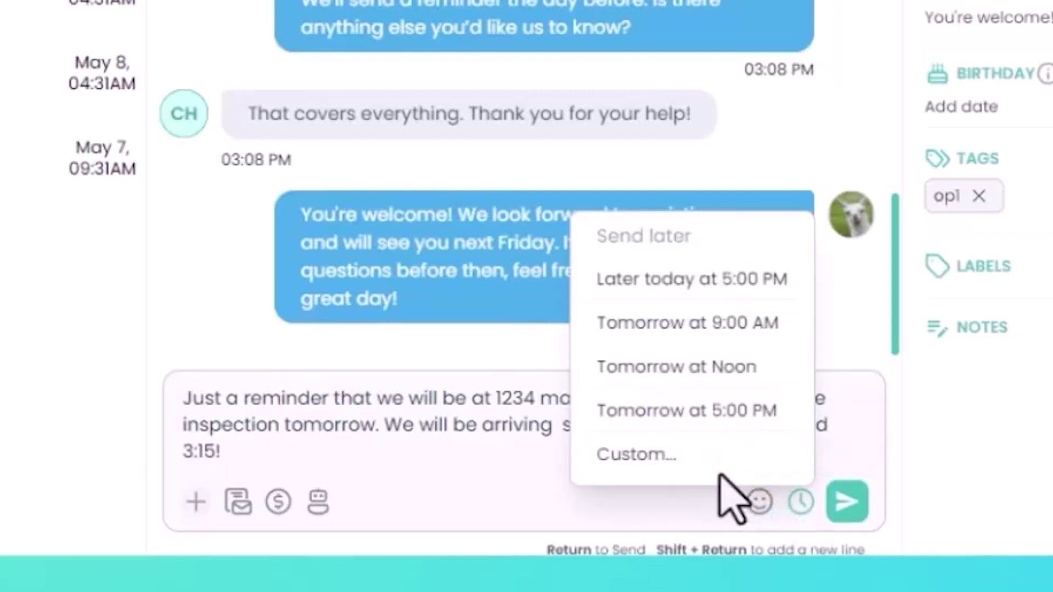
click(694, 460)
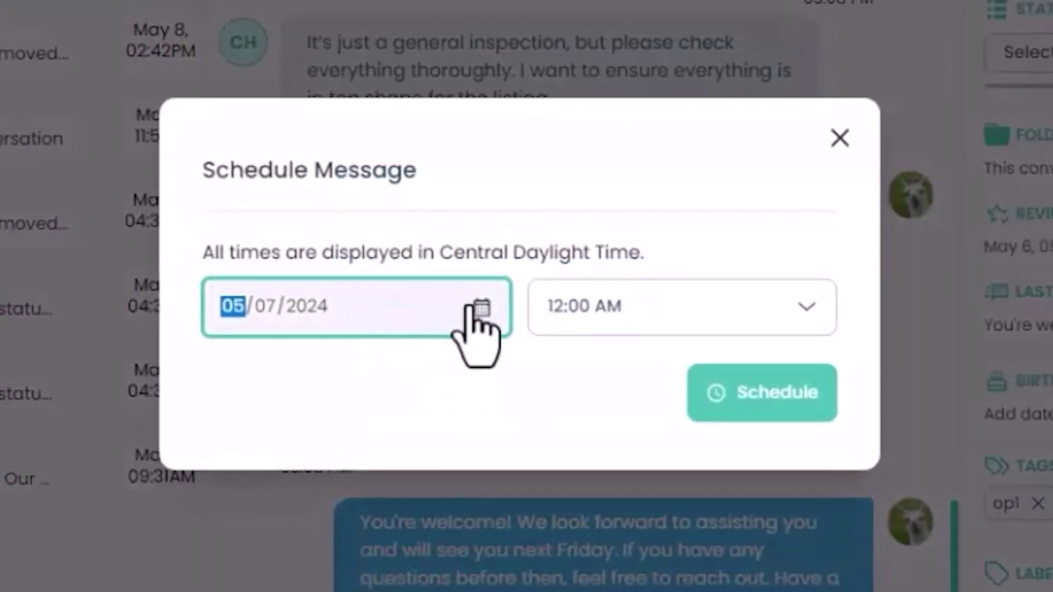
click(418, 1)
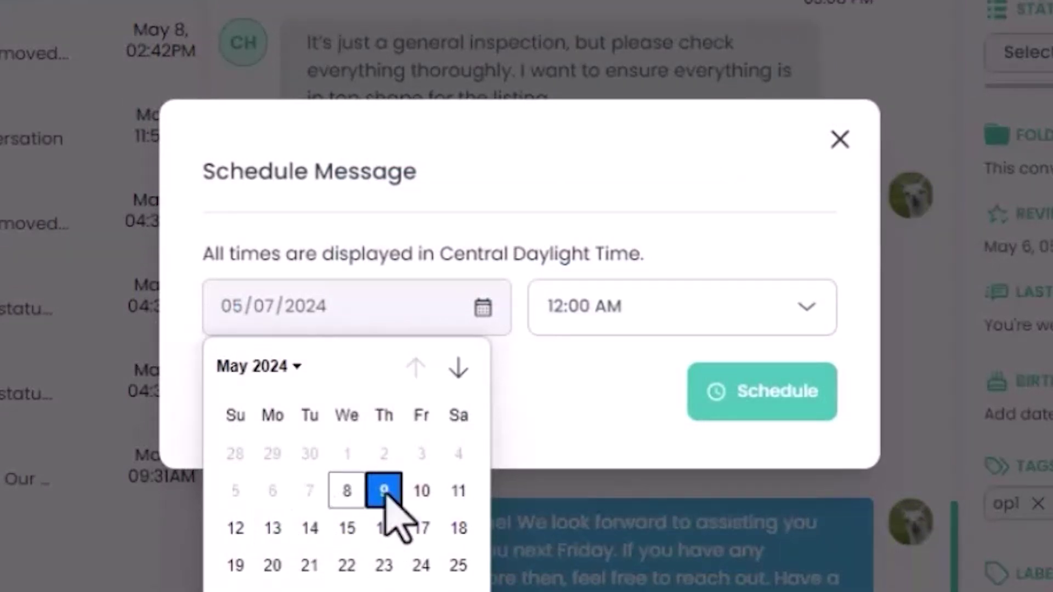
click(347, 489)
click(600, 323)
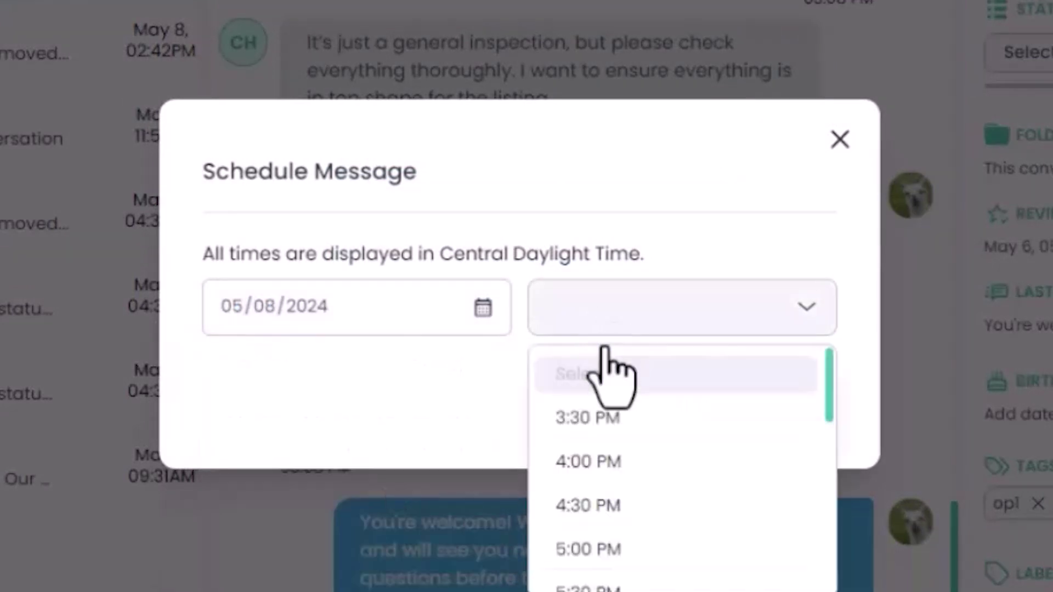
click(631, 425)
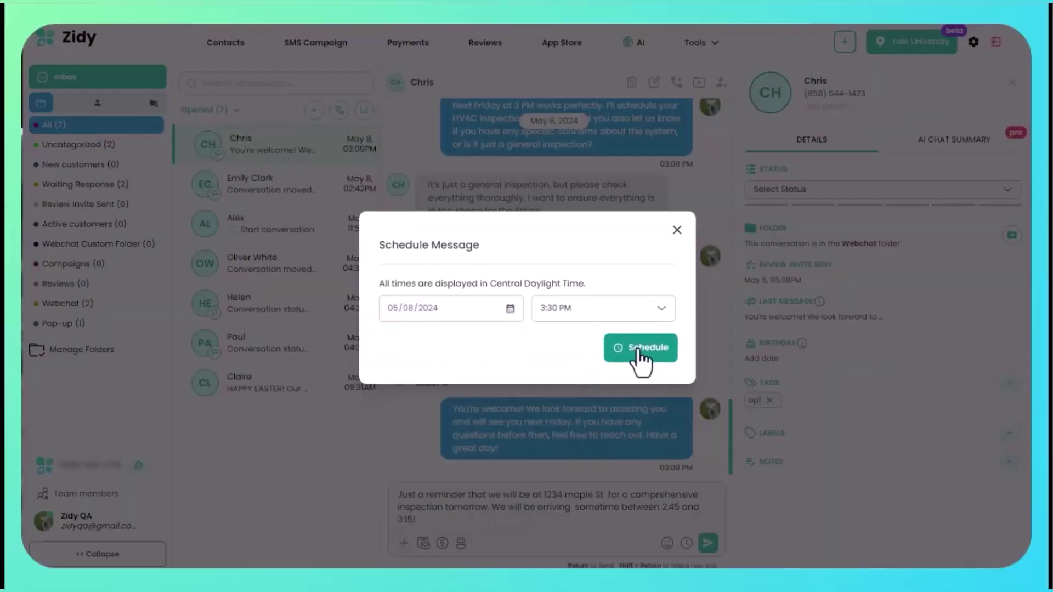
click(759, 394)
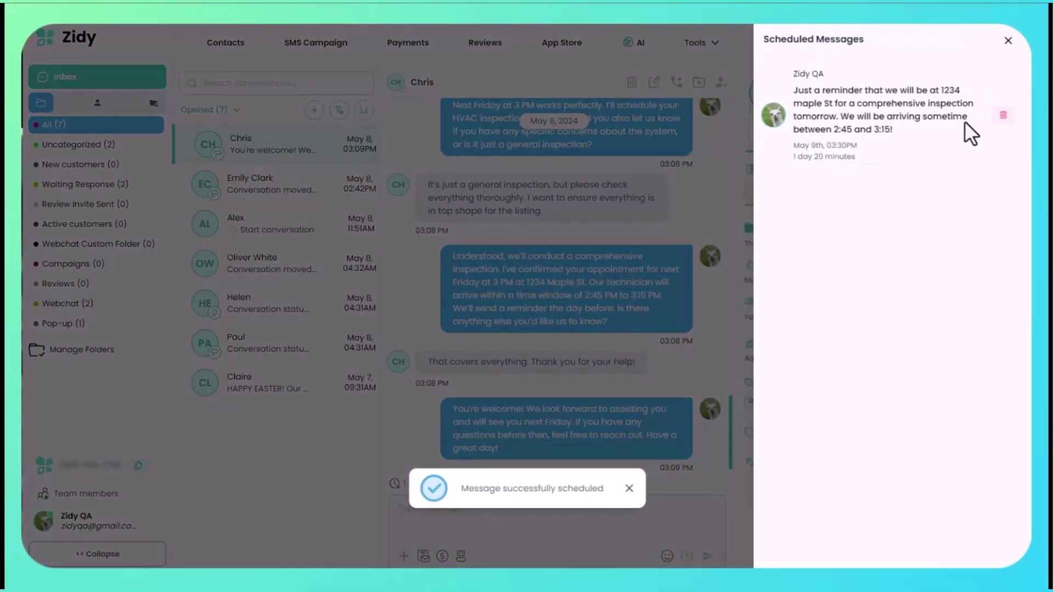
- Close the scheduled messages list and reply that the Trailmaster X3 is in stock
click(1008, 40)
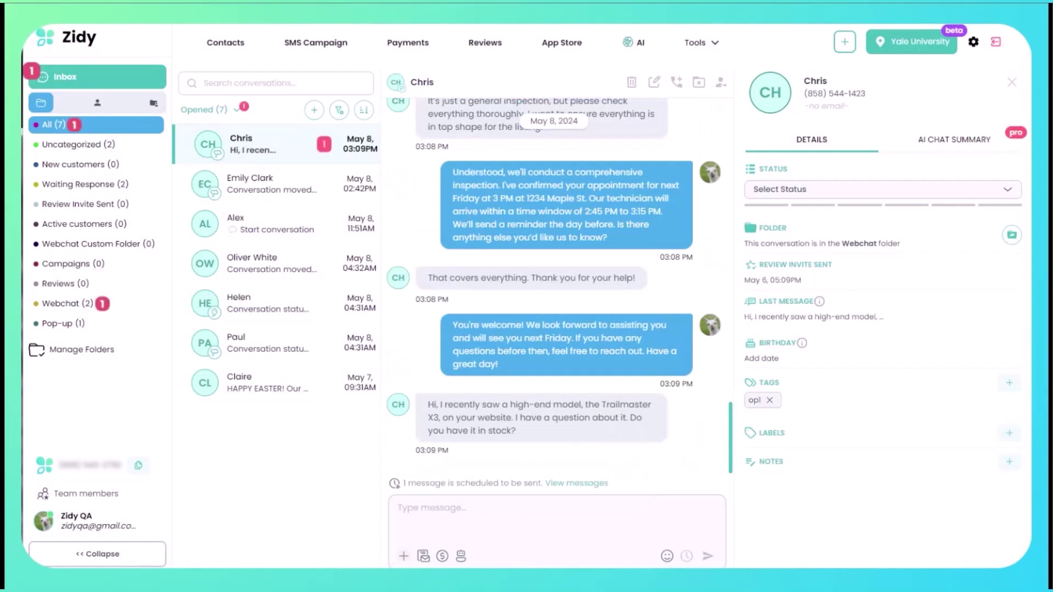
click(581, 516)
text(Hello! Yes, we do have the Trailmaster X3 in stock. It's a fantastic choice! Would you like to come in and take a closer look at it? We can show you all the features and you can even take it for a test ride.)
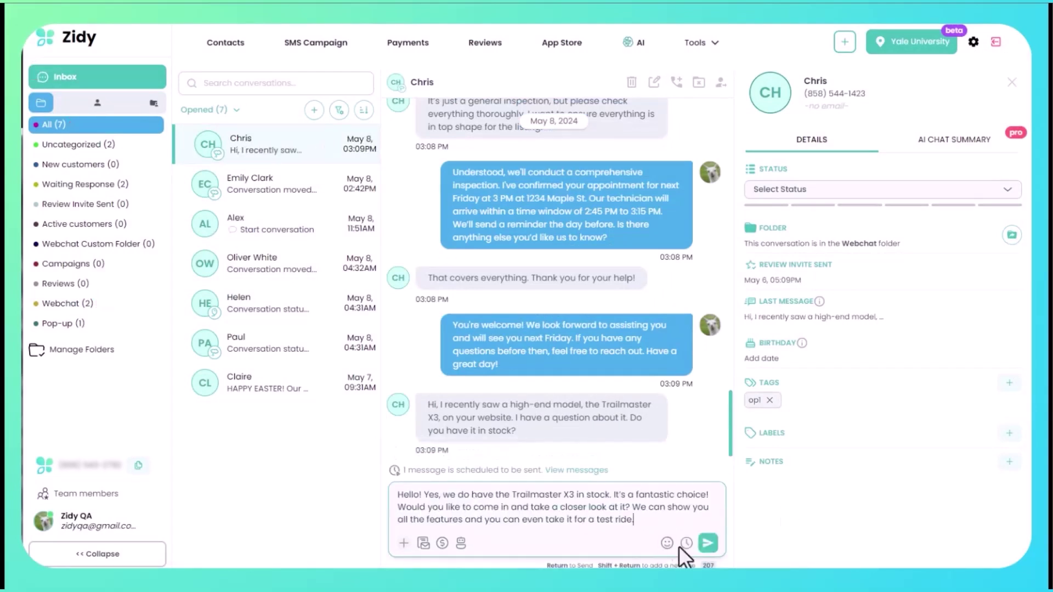
click(708, 544)
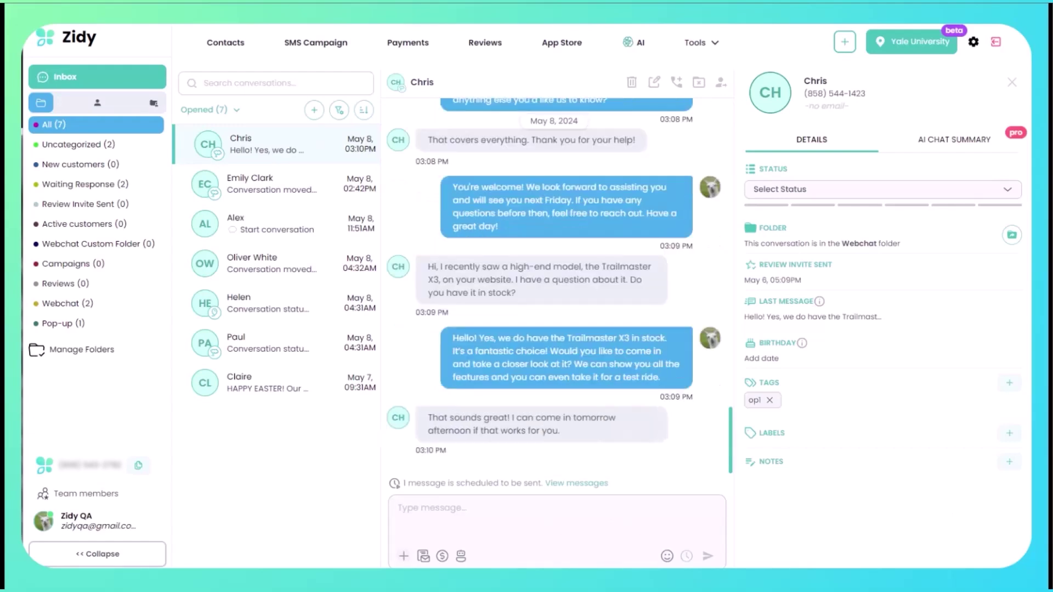
- Send the tomorrow-afternoon visit confirmation, followed by the 30-day tune-up offer
click(559, 522)
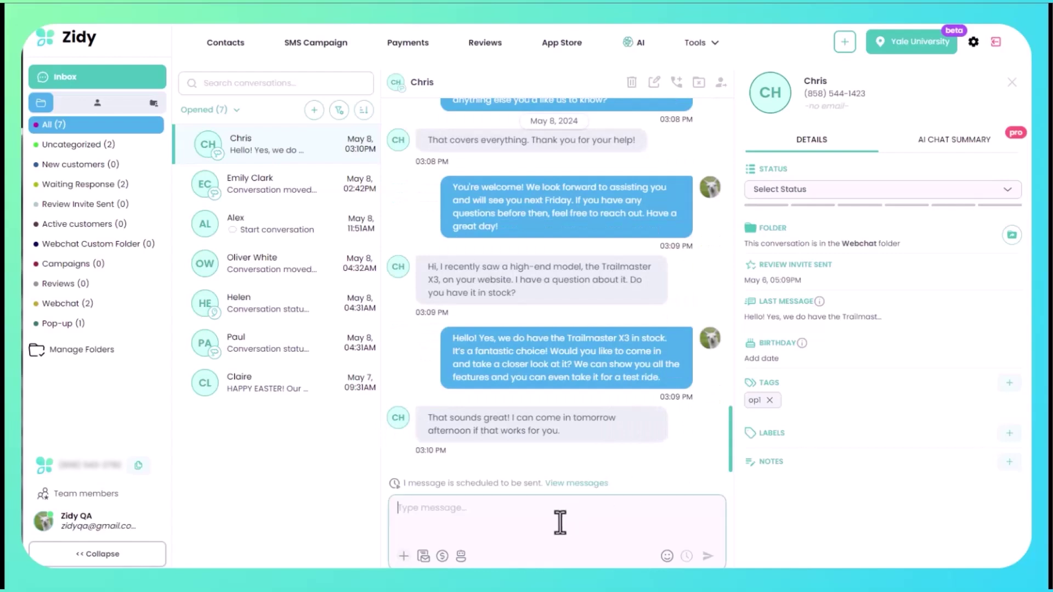
text(Tomorrow afternoon is perfect. We look forward to seeing you then)
key(Return)
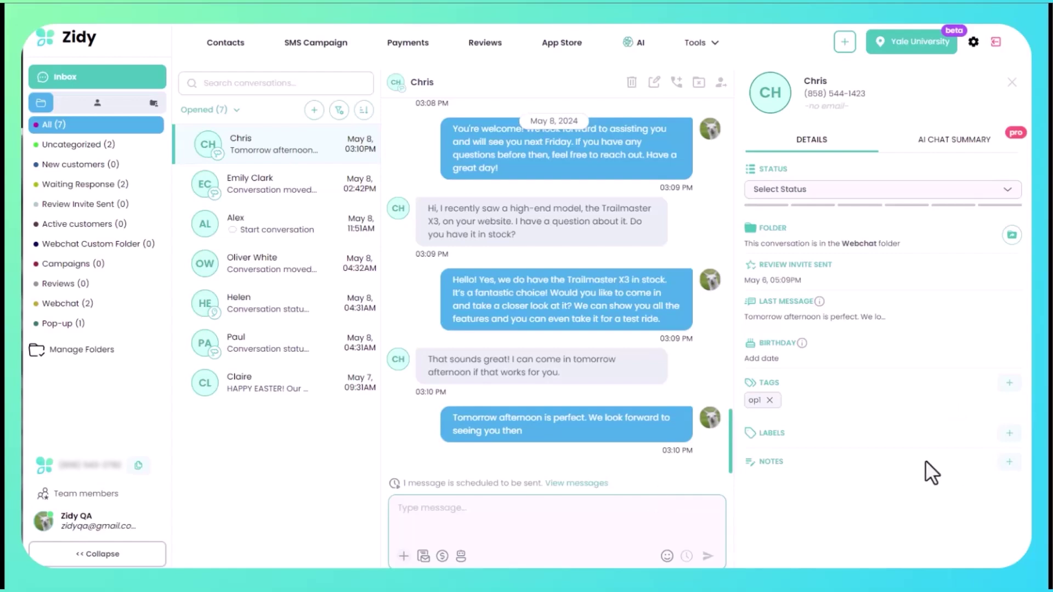
click(664, 505)
text(Thank you for choosing our shop for your Trailmaster X3 purchase! We're thrilled to have helped you find the right bike. Don't forget, we offer a complimentary 30-day tune-up to ensure your bike remains in peak condition. Would you like to schedule it now or closer to the date?)
key(Return)
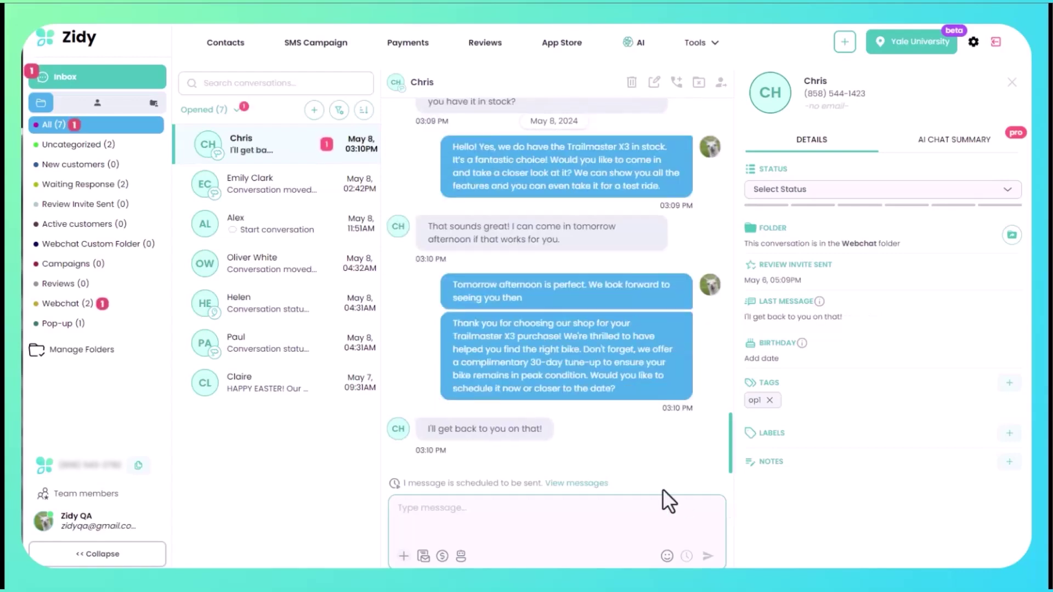
- Reply 'No problem, looking forward to hearing back.'
click(623, 508)
text(No problem, looking forward to hearing back.)
key(Return)
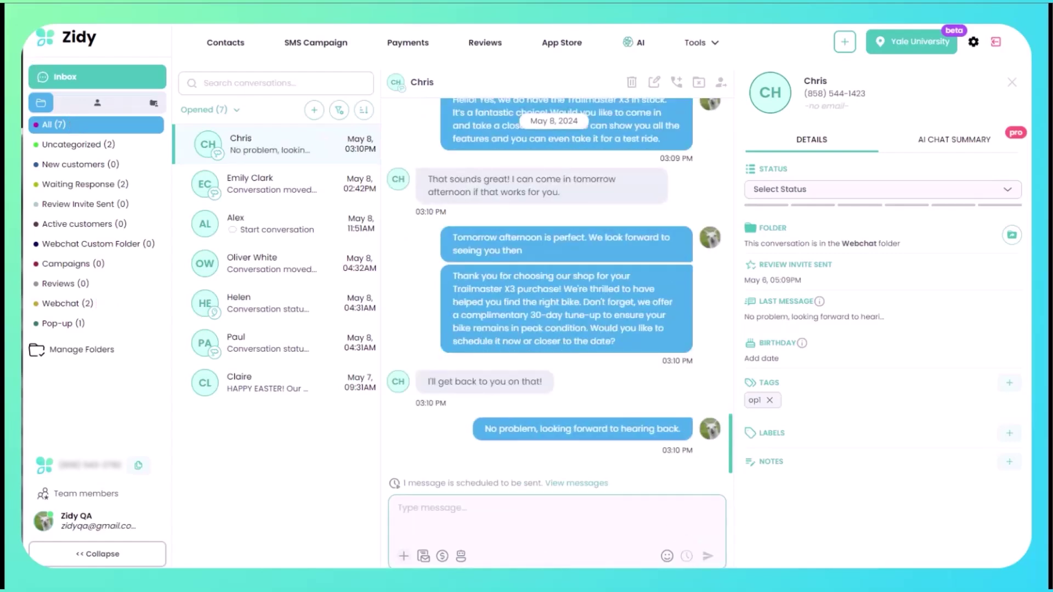
- Paste the tune-up reminder and schedule it for May 31 at 10:30 AM
click(472, 517)
text(We are getting close to your complimentary 30-day tune-up! Would you like to set up a time to come in?)
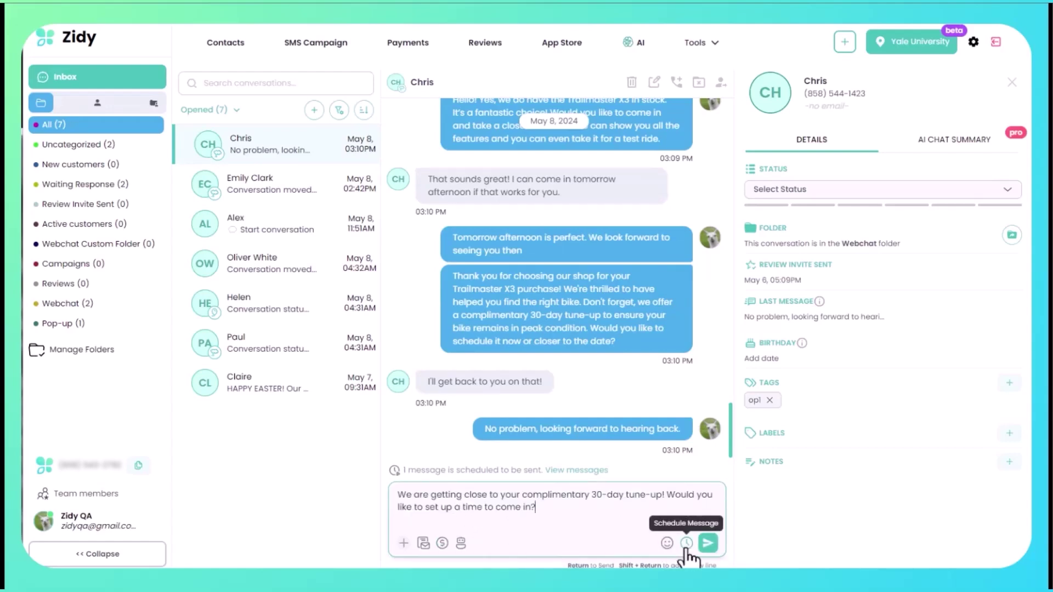
click(686, 544)
click(544, 518)
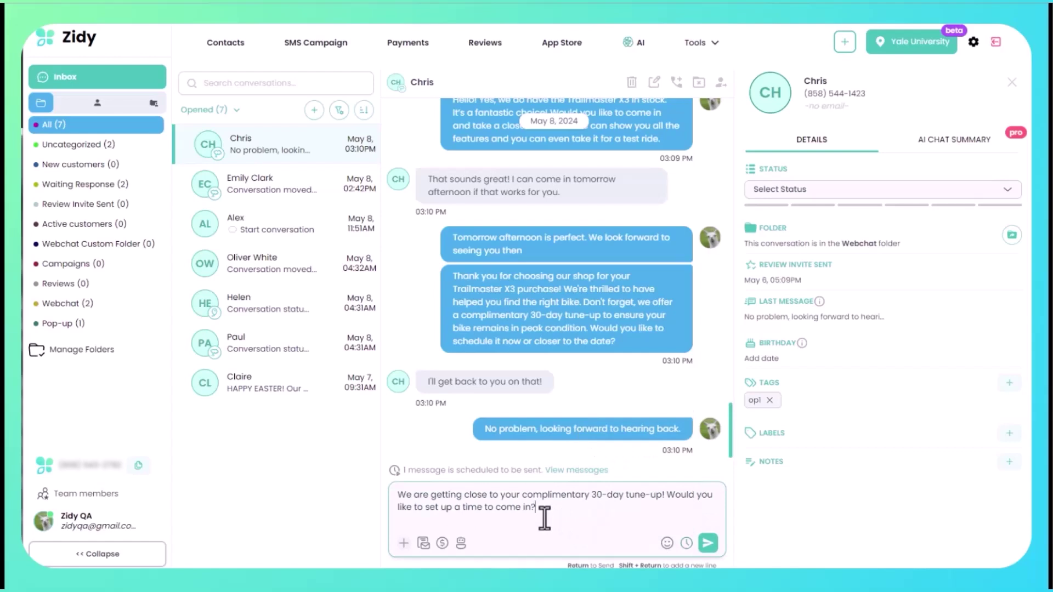
click(686, 544)
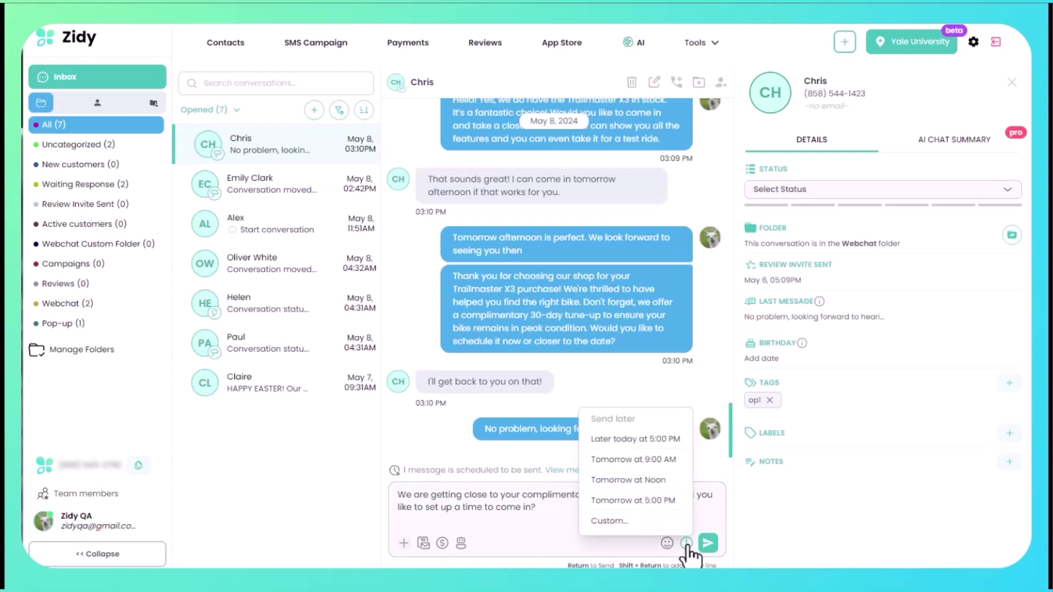
click(653, 526)
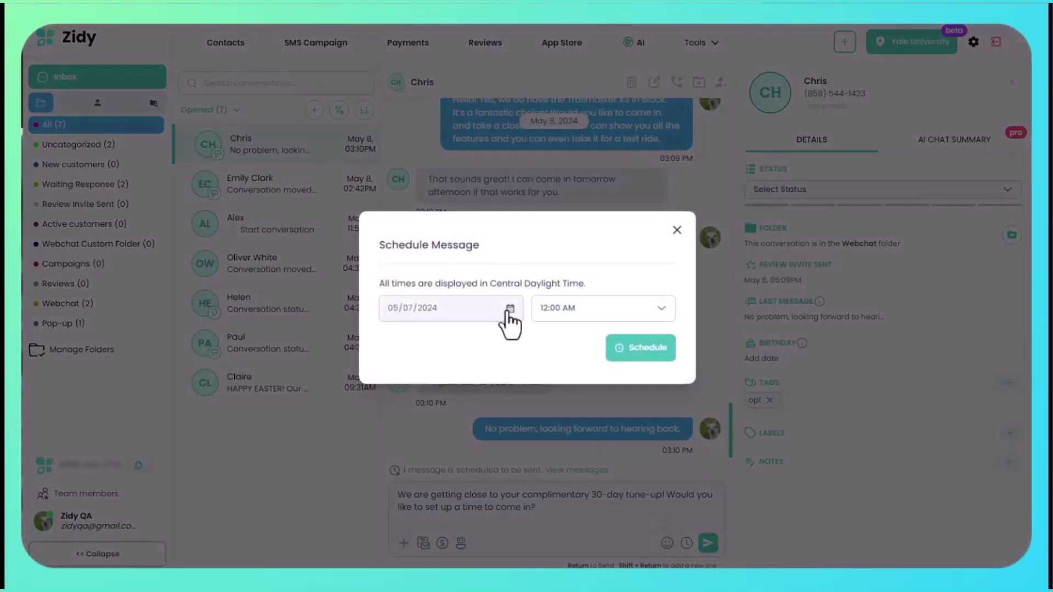
click(509, 310)
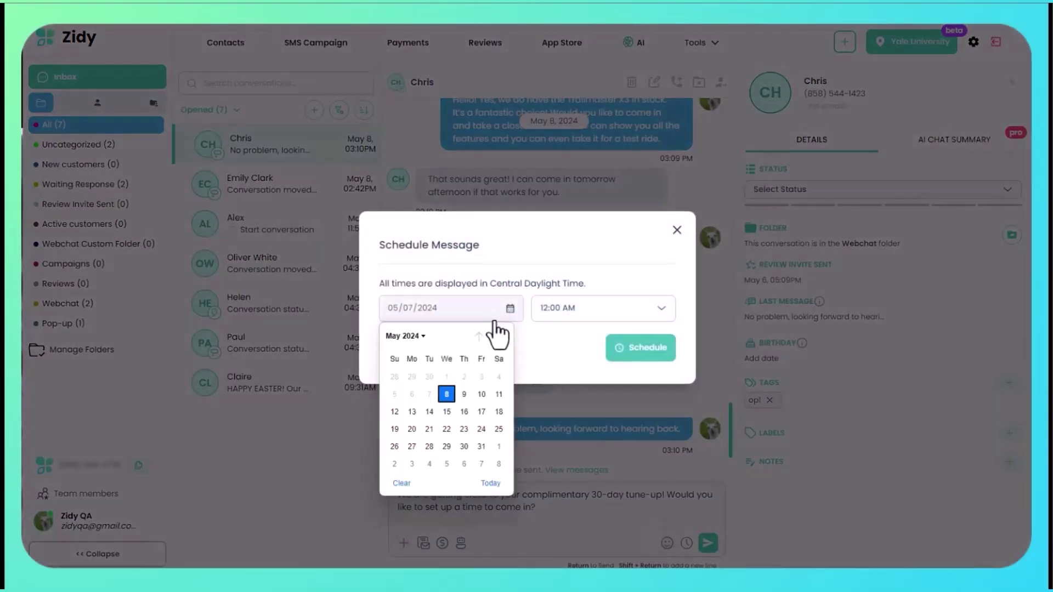
click(470, 447)
click(593, 316)
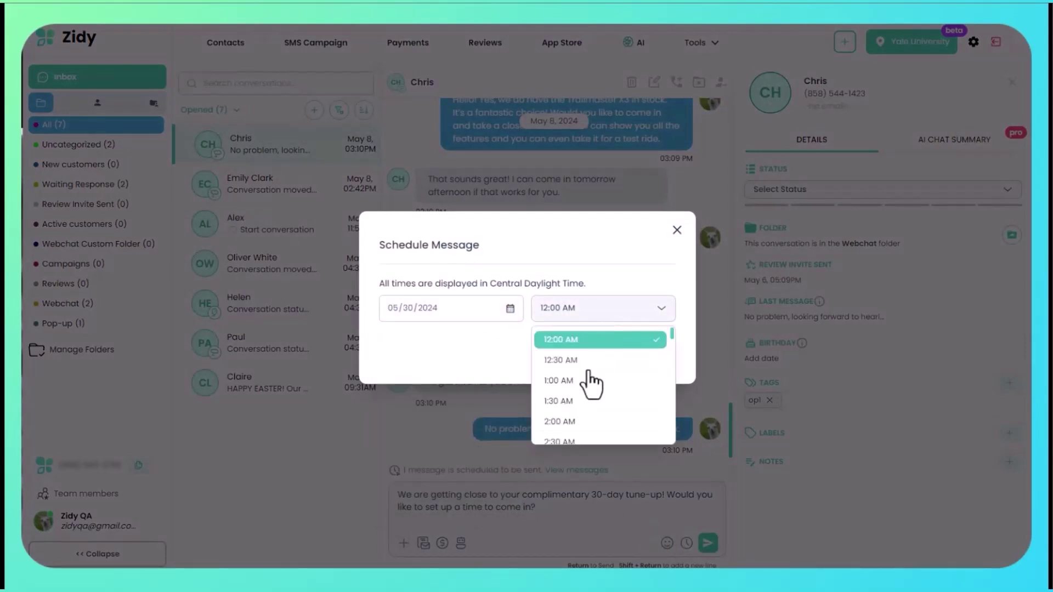
scroll(583, 409, down, 7)
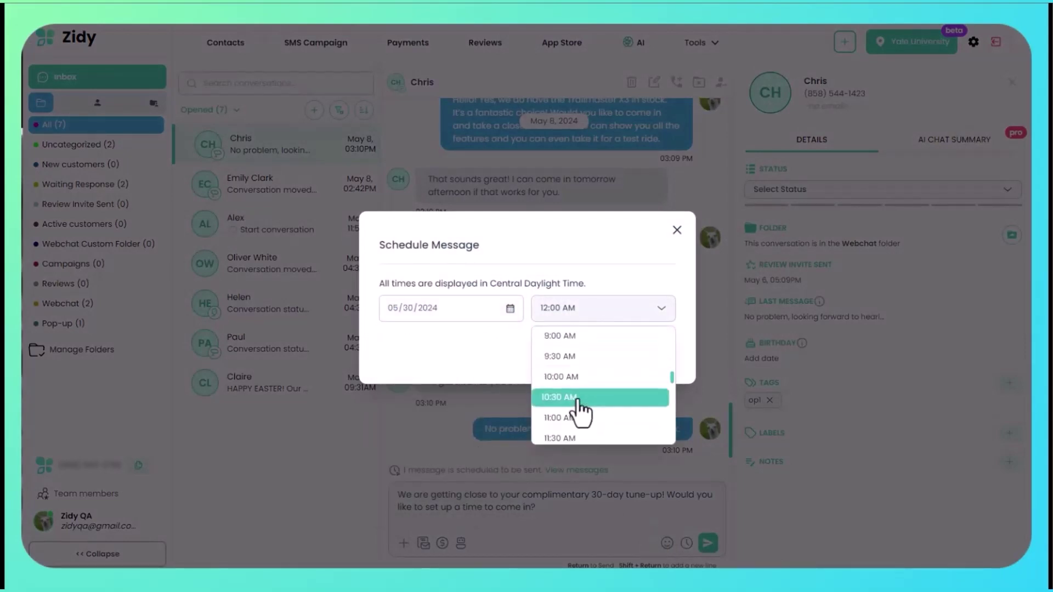
click(577, 402)
click(647, 351)
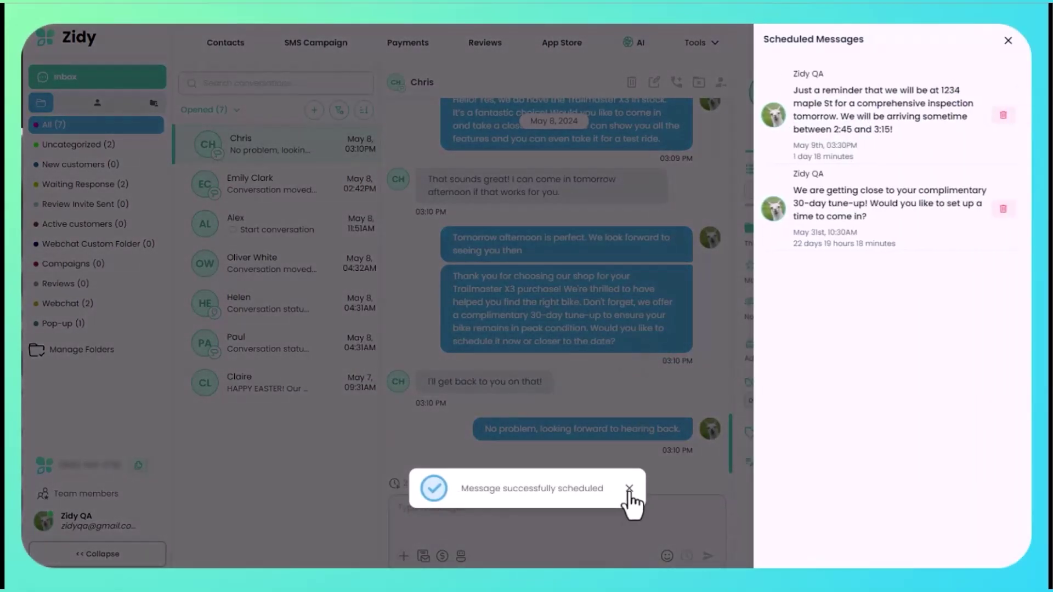
click(629, 488)
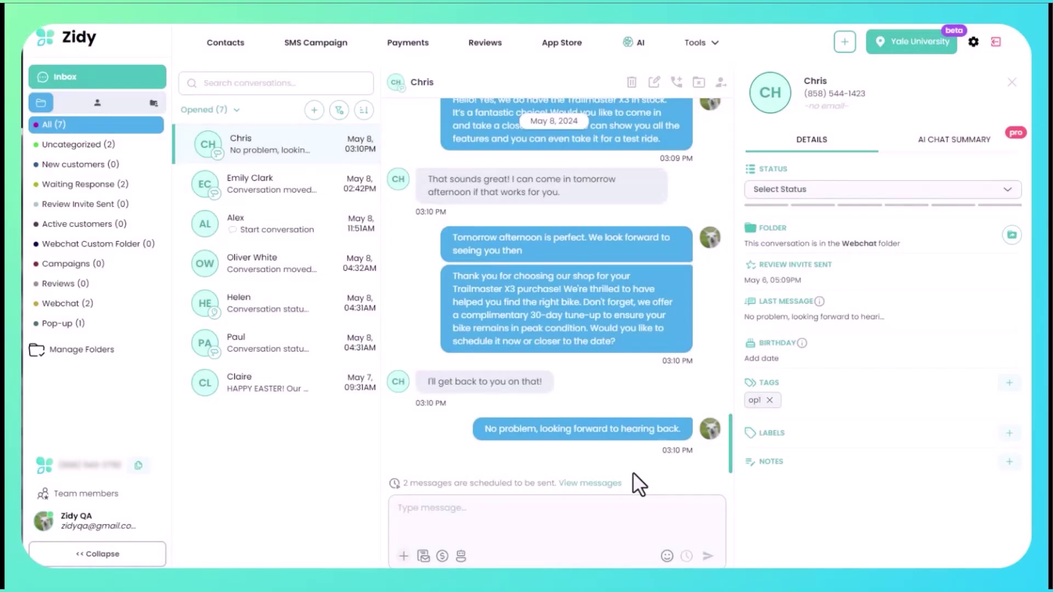
- Delete the May 9, 3:30 PM inspection reminder from the scheduled messages
click(592, 484)
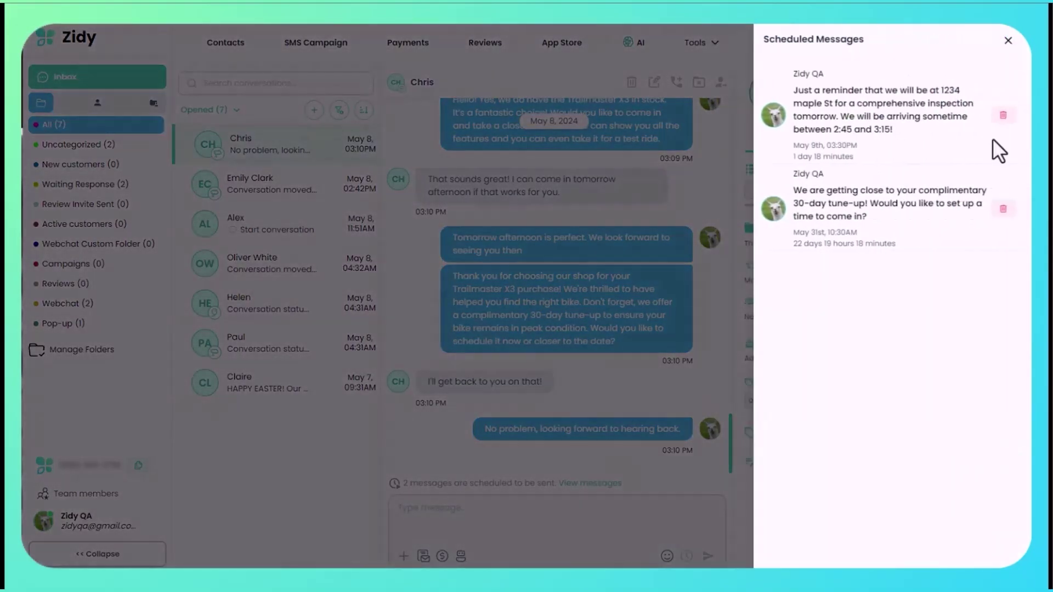
click(1004, 116)
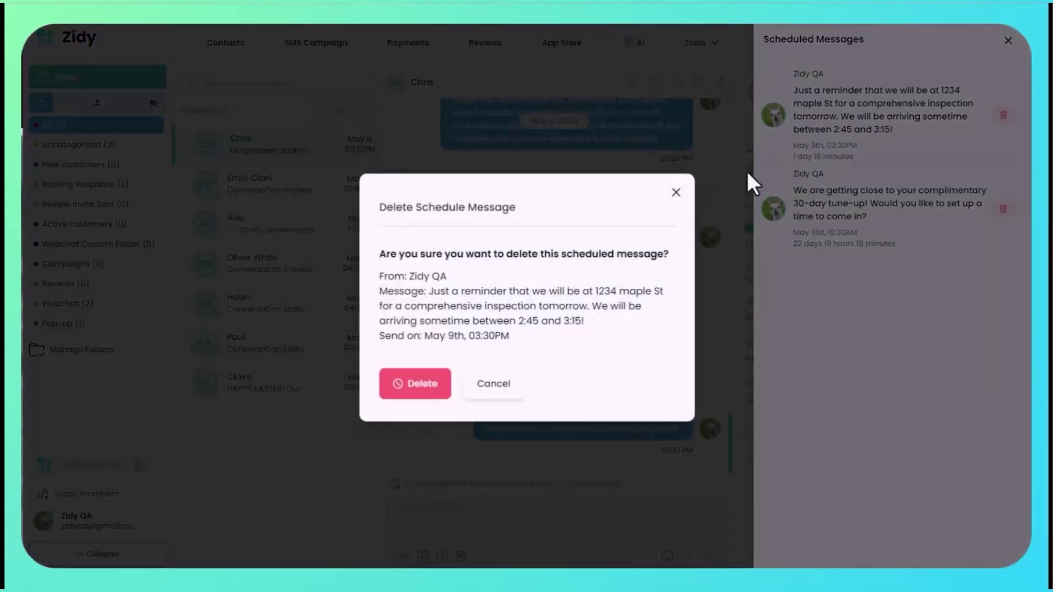
click(436, 386)
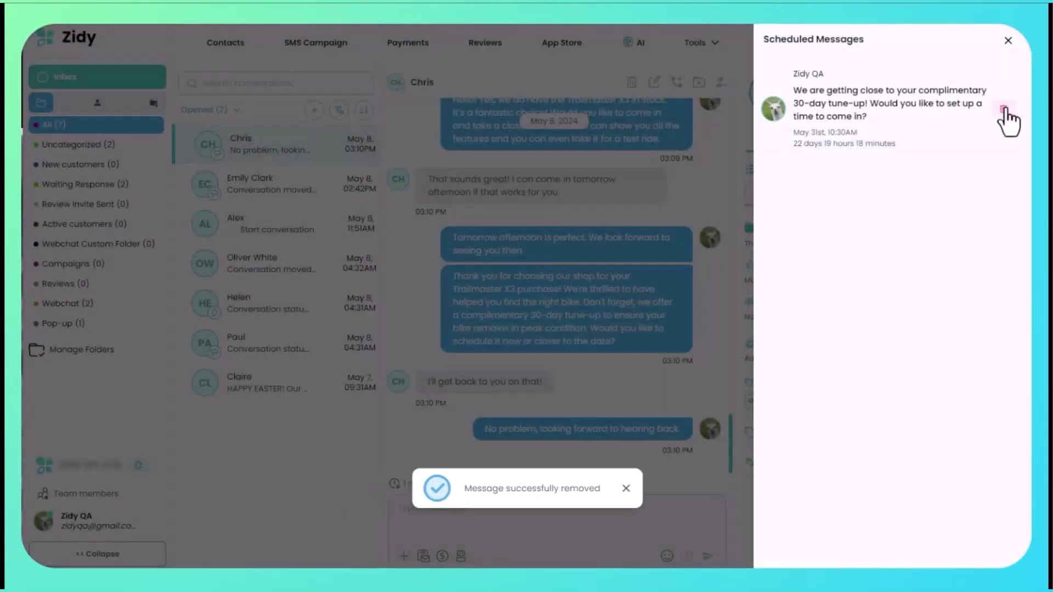